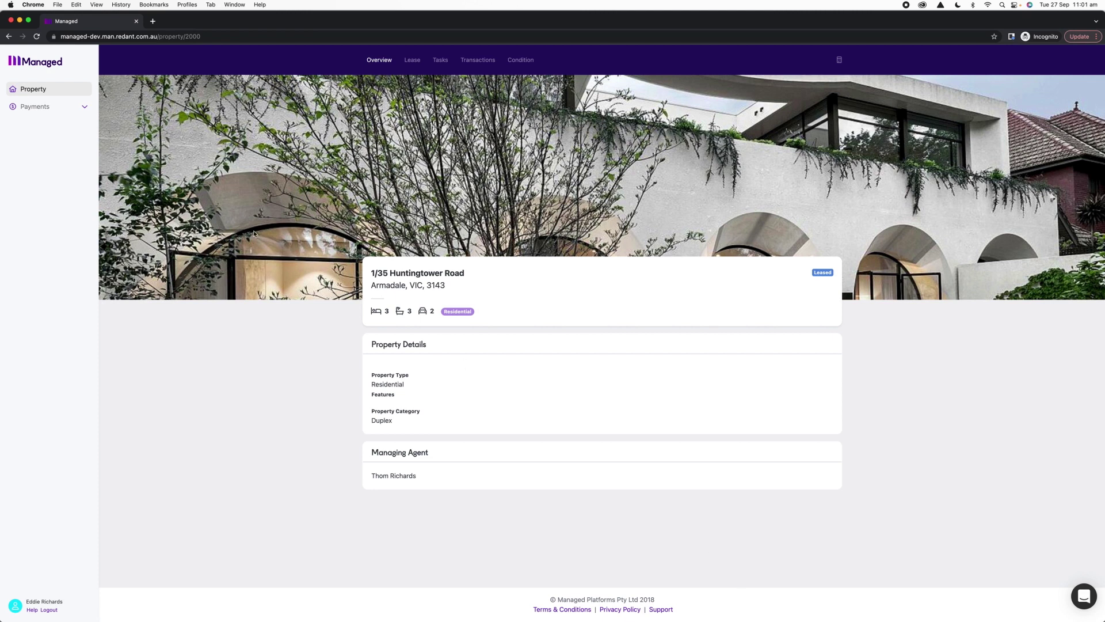
left_click(34, 92)
left_click(439, 62)
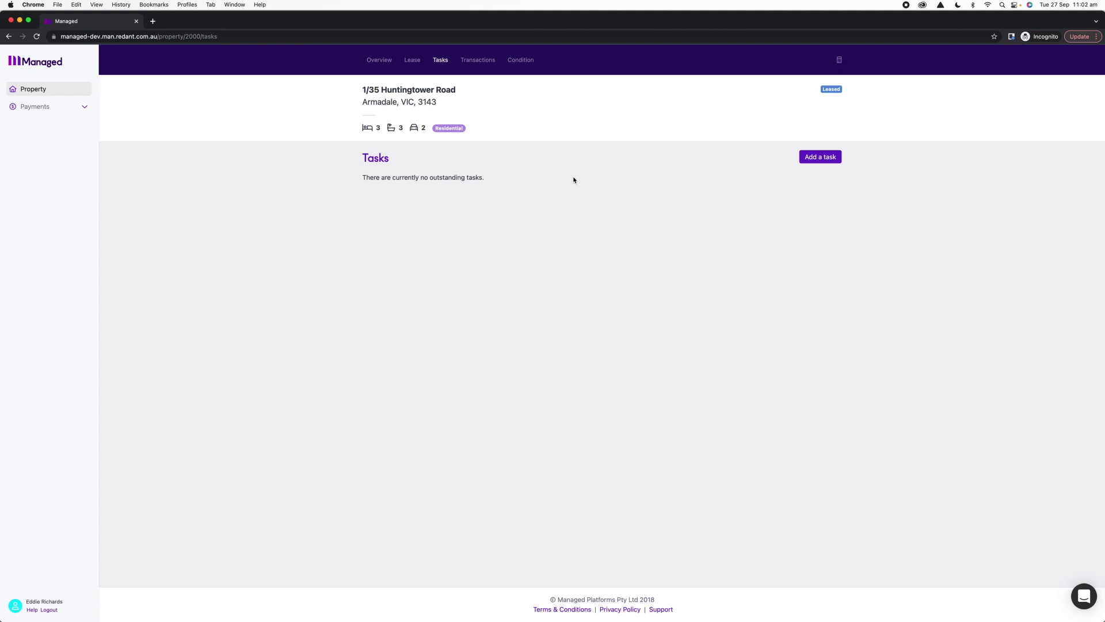
- Start a new task and choose Maintenance, not General Query, as its request type
left_click(804, 158)
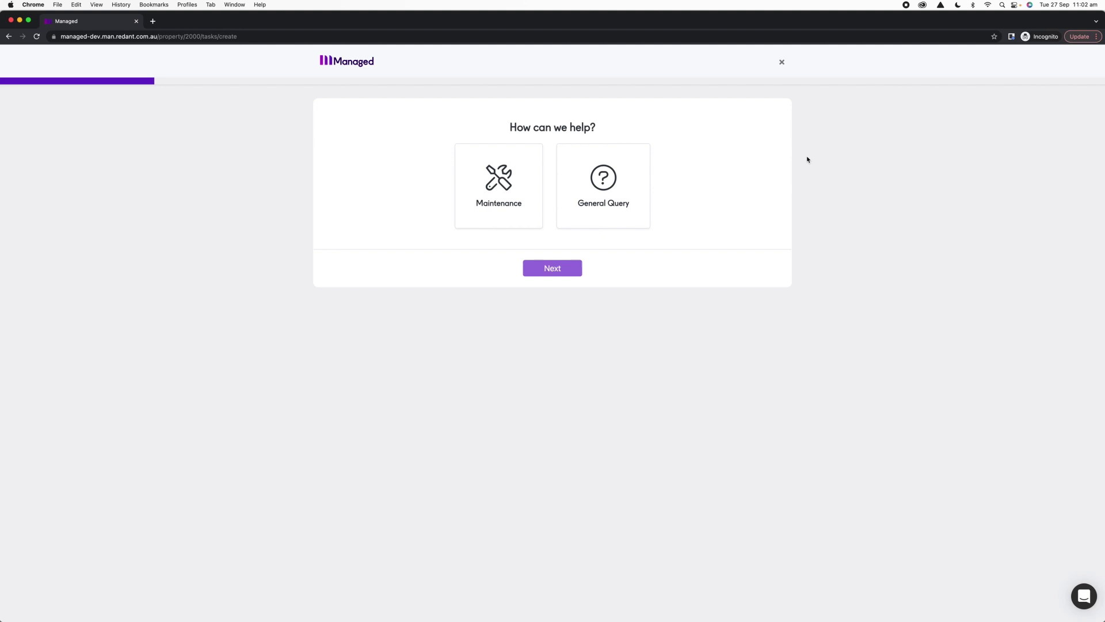
left_click(620, 189)
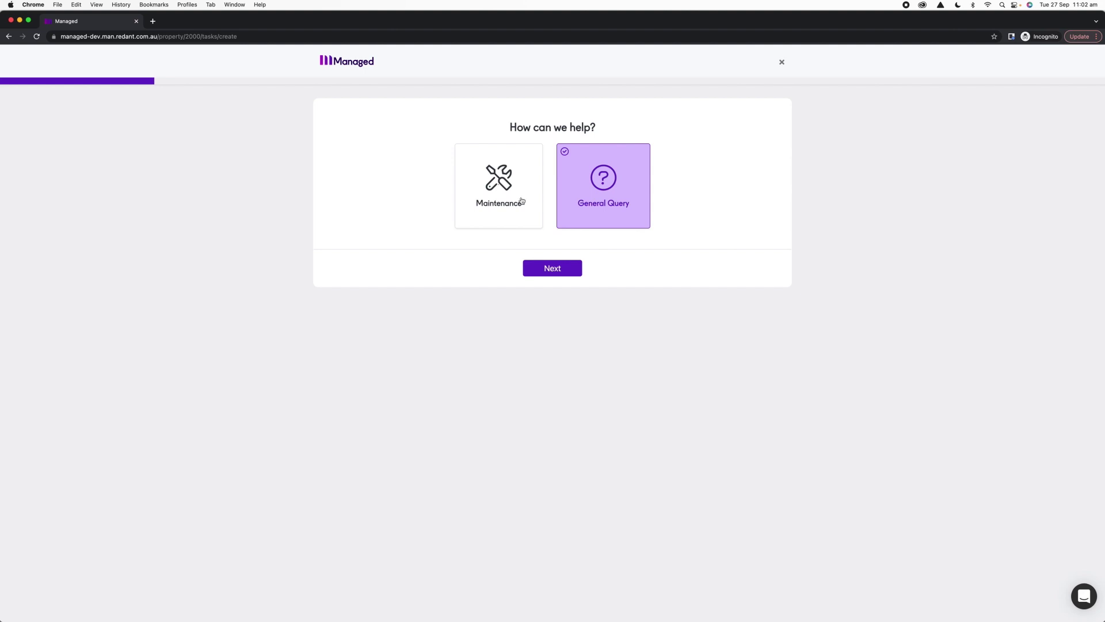
left_click(500, 179)
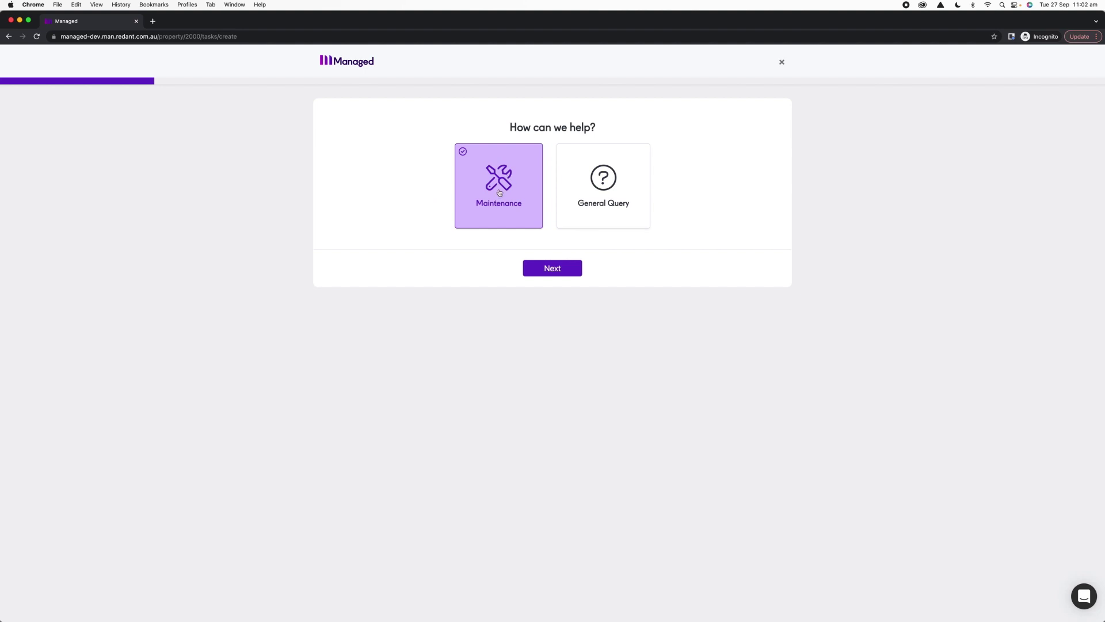
- Set the maintenance request's priority to Emergency
left_click(549, 269)
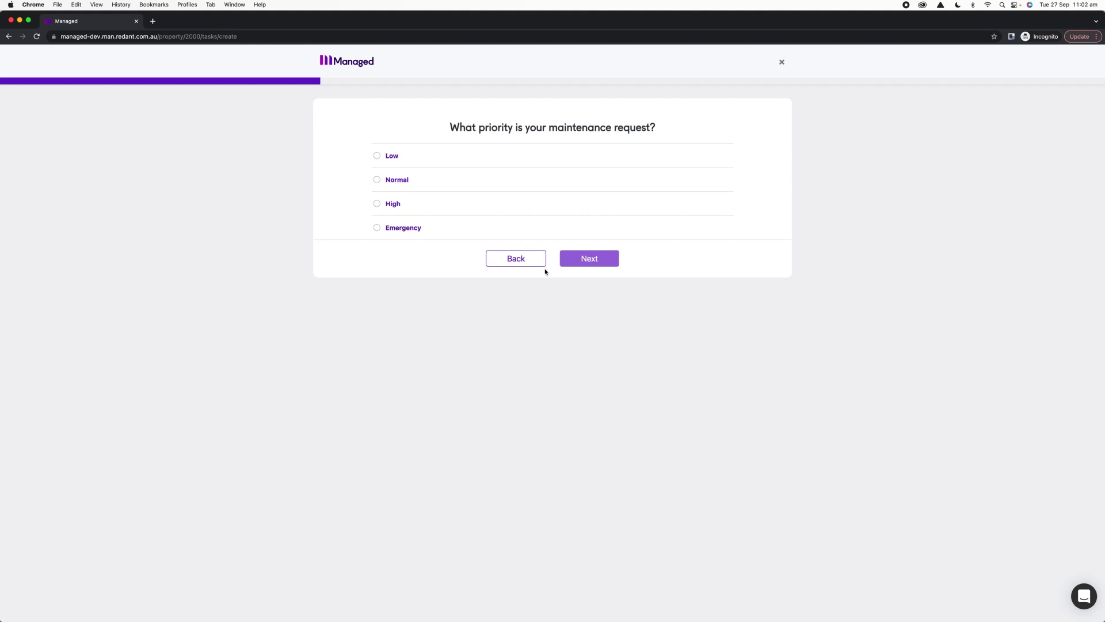
left_click(392, 229)
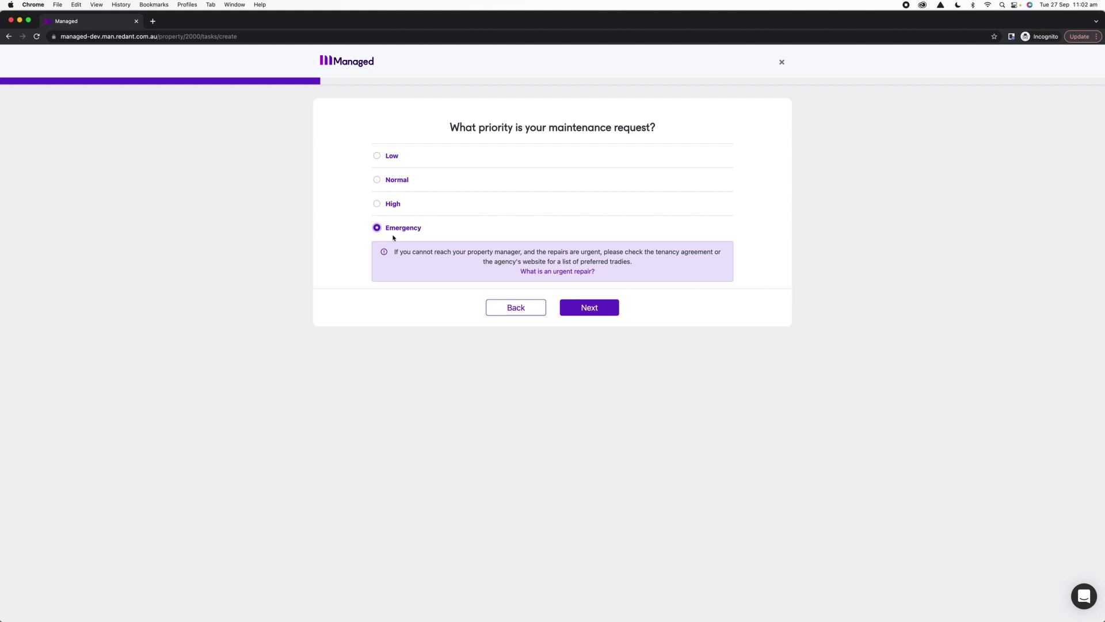
- Read the 'What is an urgent repair?' article and the WA urgent-repair criteria page
left_click(554, 272)
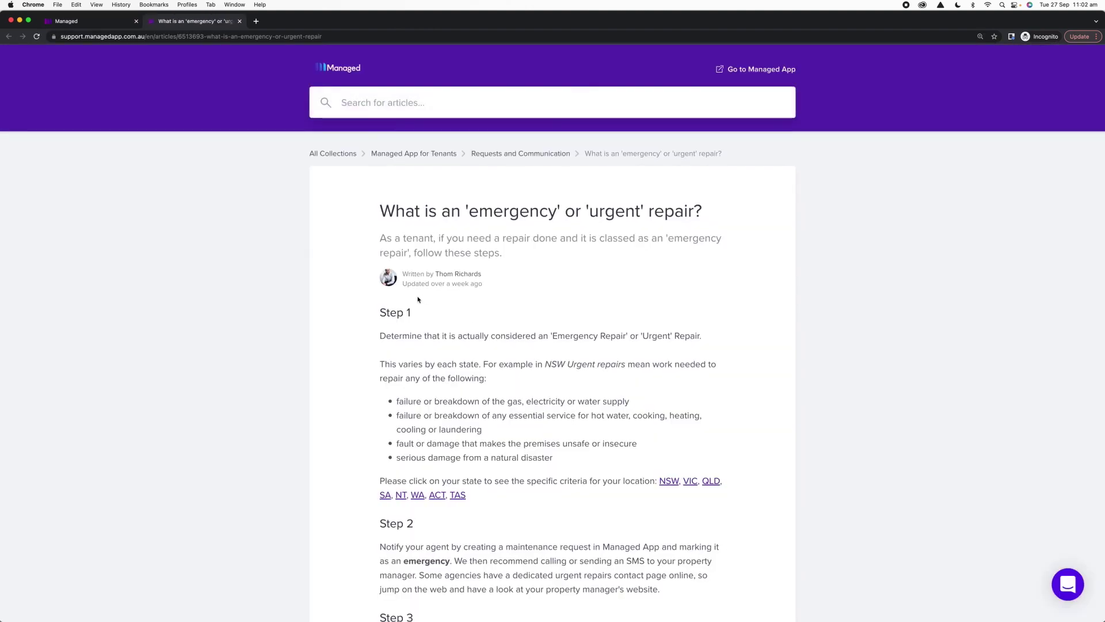
scroll(416, 259, "down", 2)
scroll(416, 258, "down", 3)
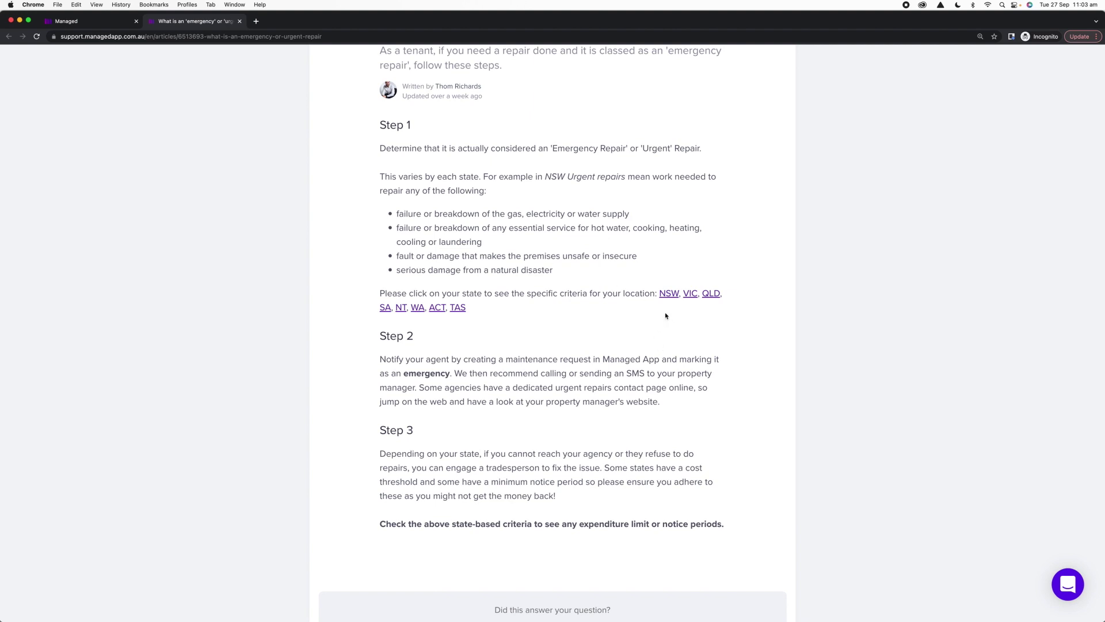
left_click(419, 311)
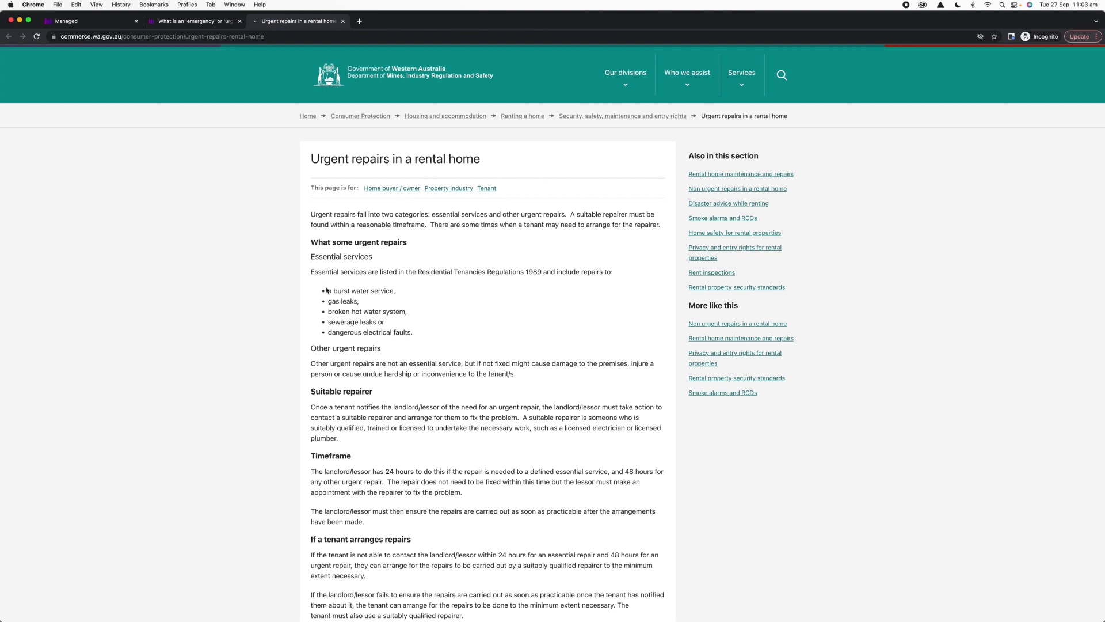
left_click(343, 21)
- Change the request priority to Normal and proceed to describing the issue
left_click(239, 21)
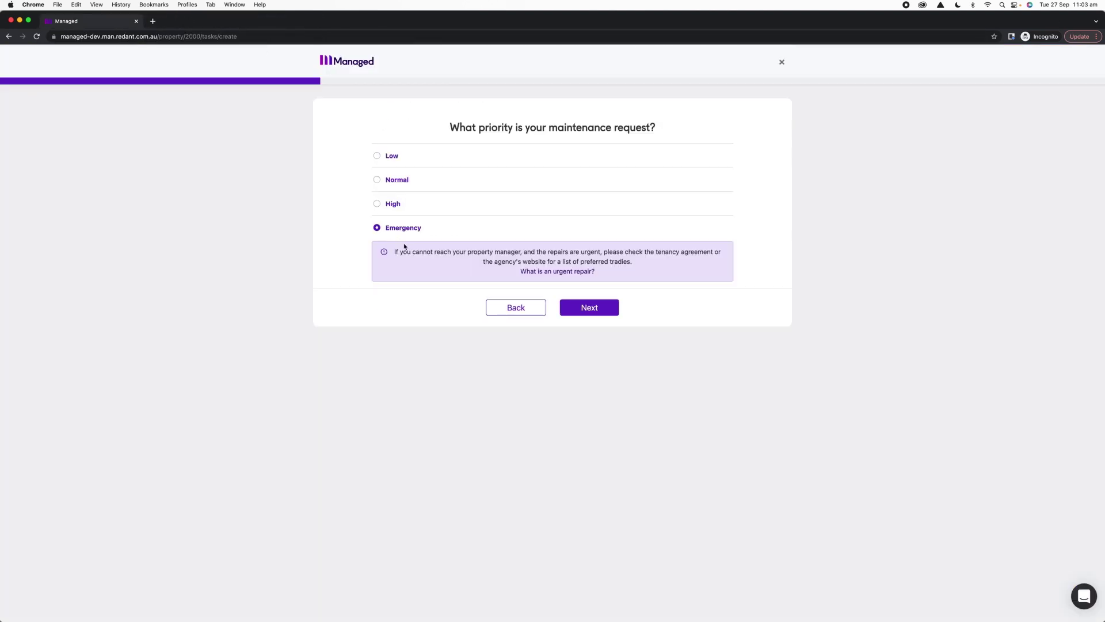
left_click(377, 179)
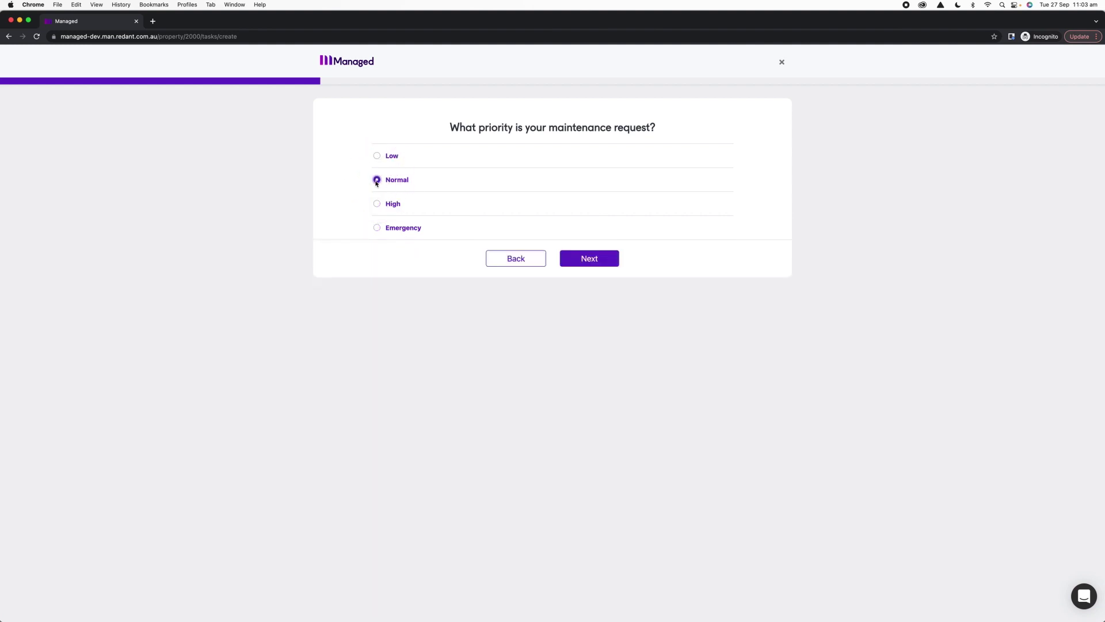
left_click(602, 259)
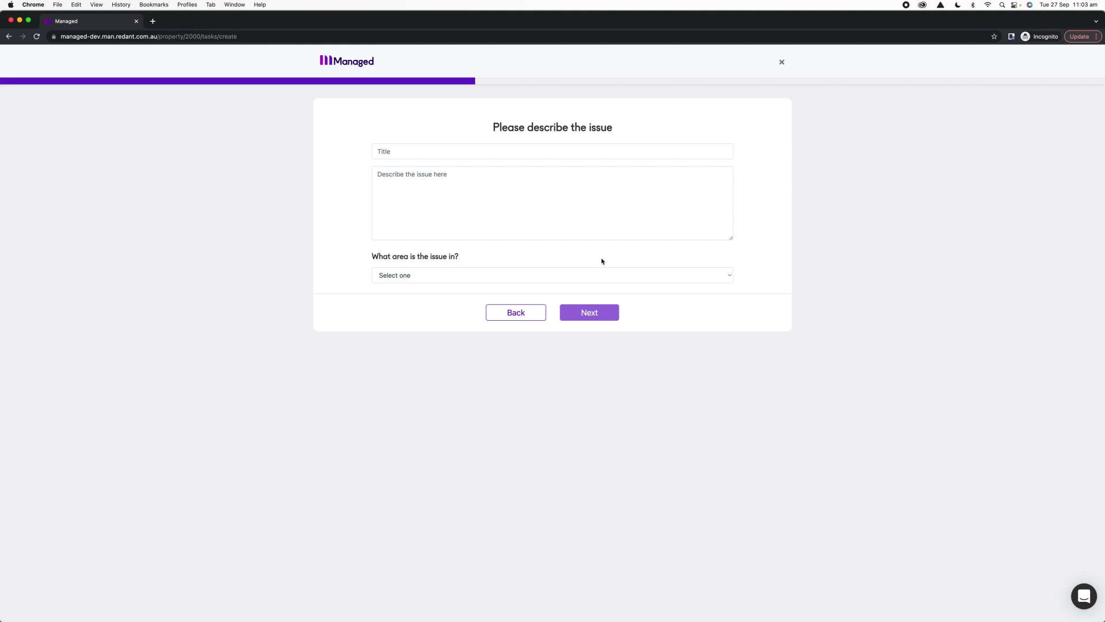
- Title the issue 'Broken fence', describe it as 'Loose fence post, needs reattaching', area Frontyard
left_click(478, 152)
type("Br")
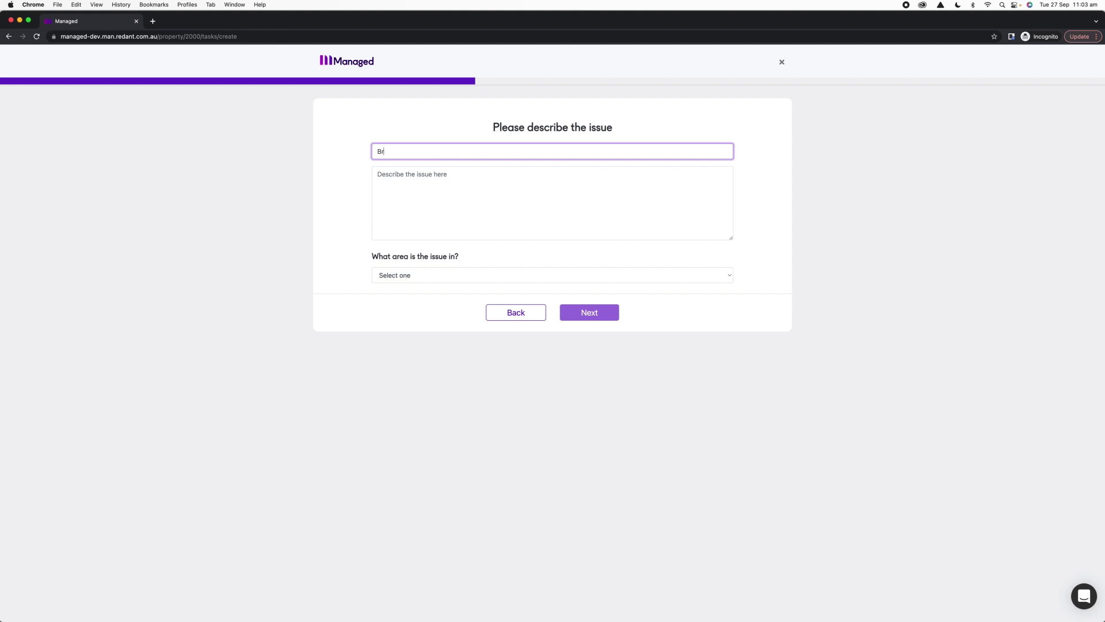
type("oken fence")
left_click(378, 174)
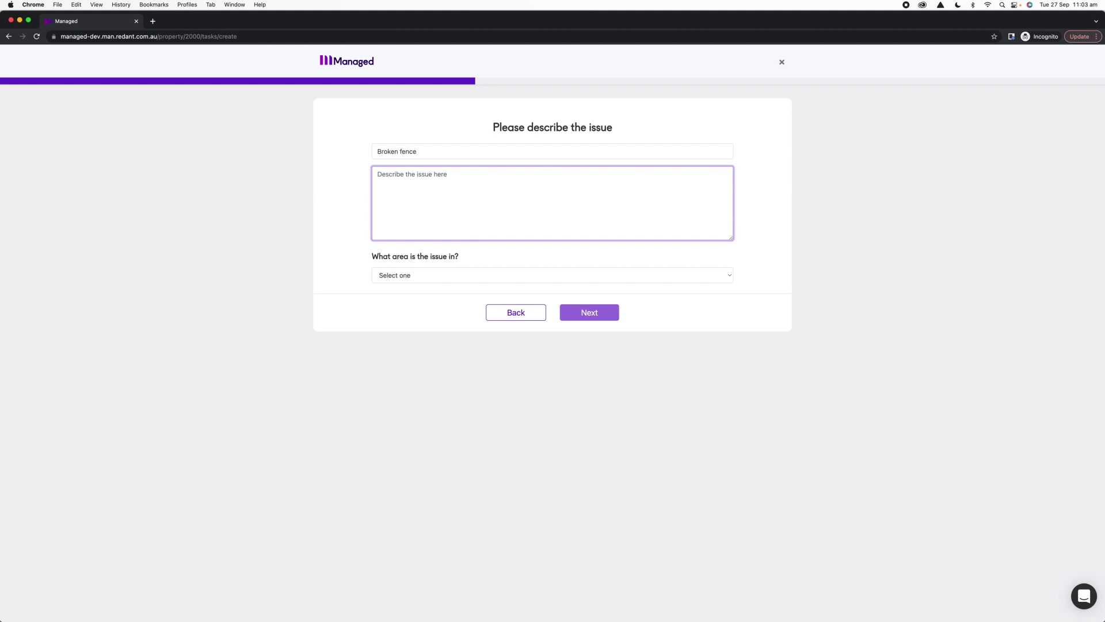
type("Loose fence post, needs reattaching.")
left_click_drag(371, 260, 464, 256)
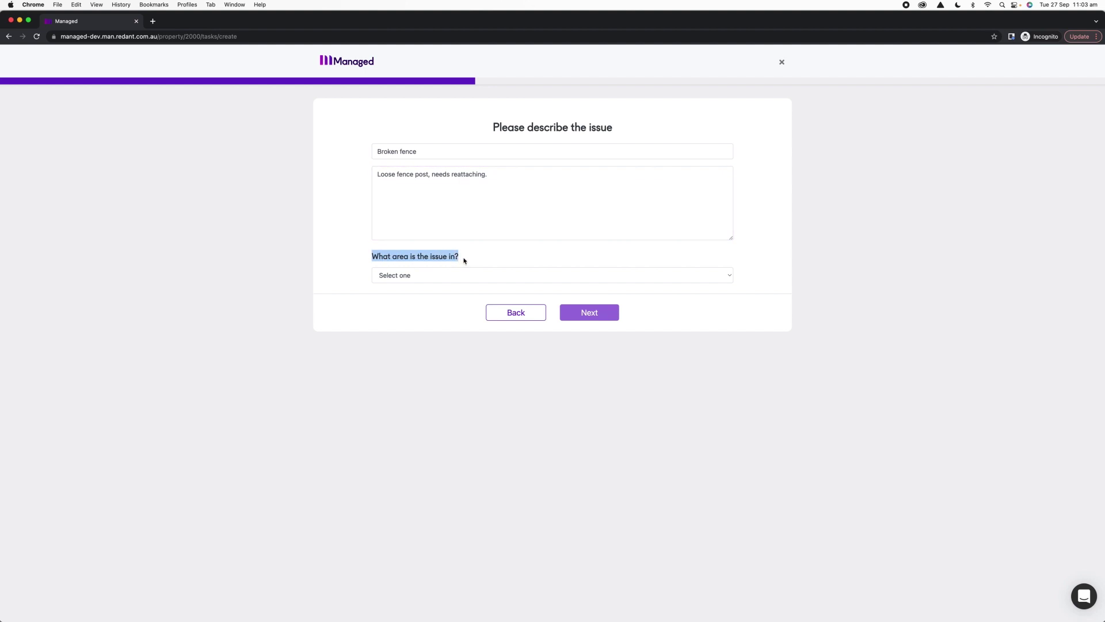
left_click(440, 272)
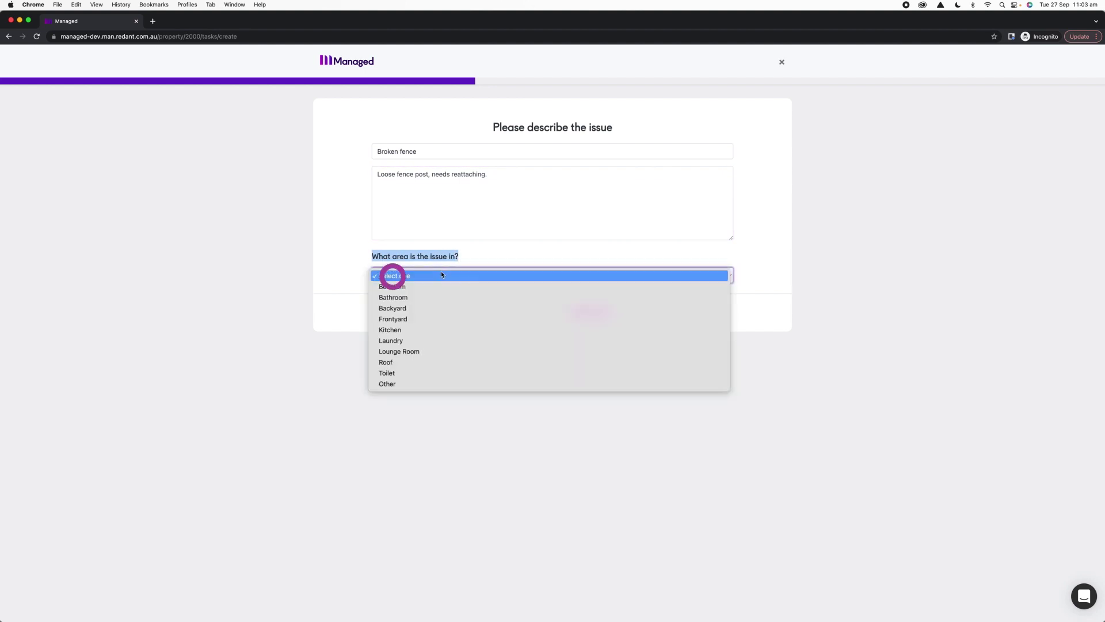
left_click(393, 320)
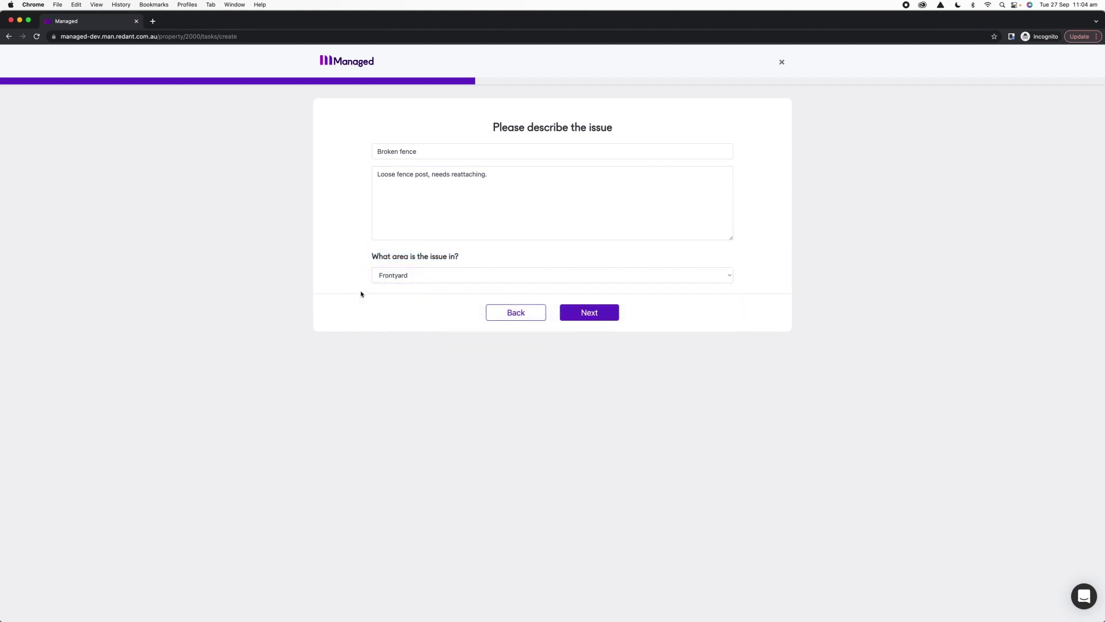
- Upload wood-fence-846x562.jpeg as the request's photo and proceed to attendance times
left_click(568, 312)
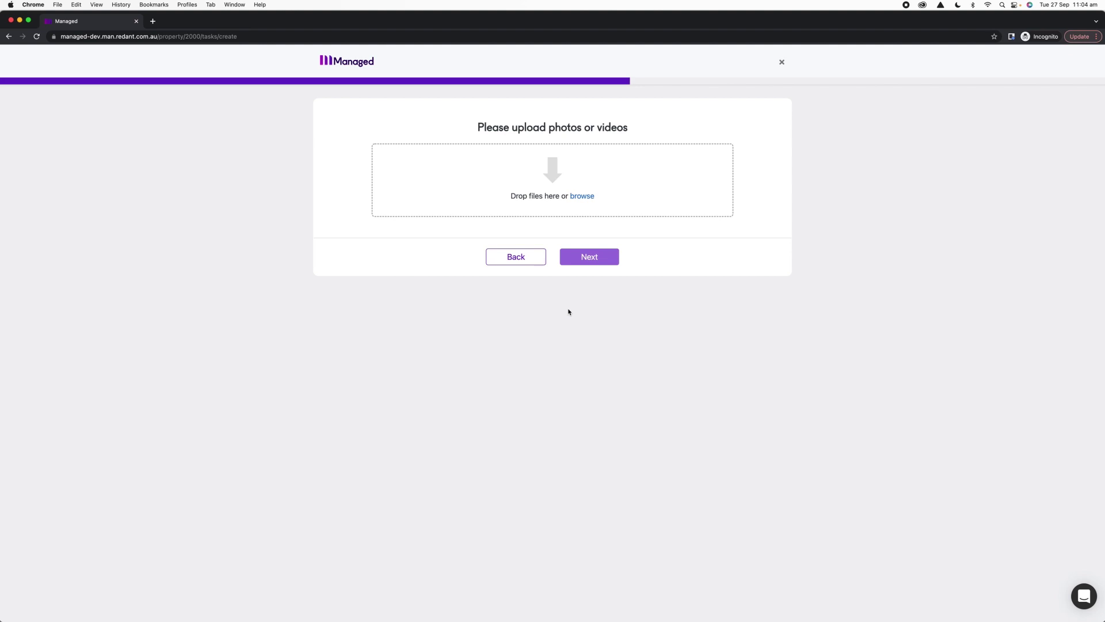
left_click(577, 197)
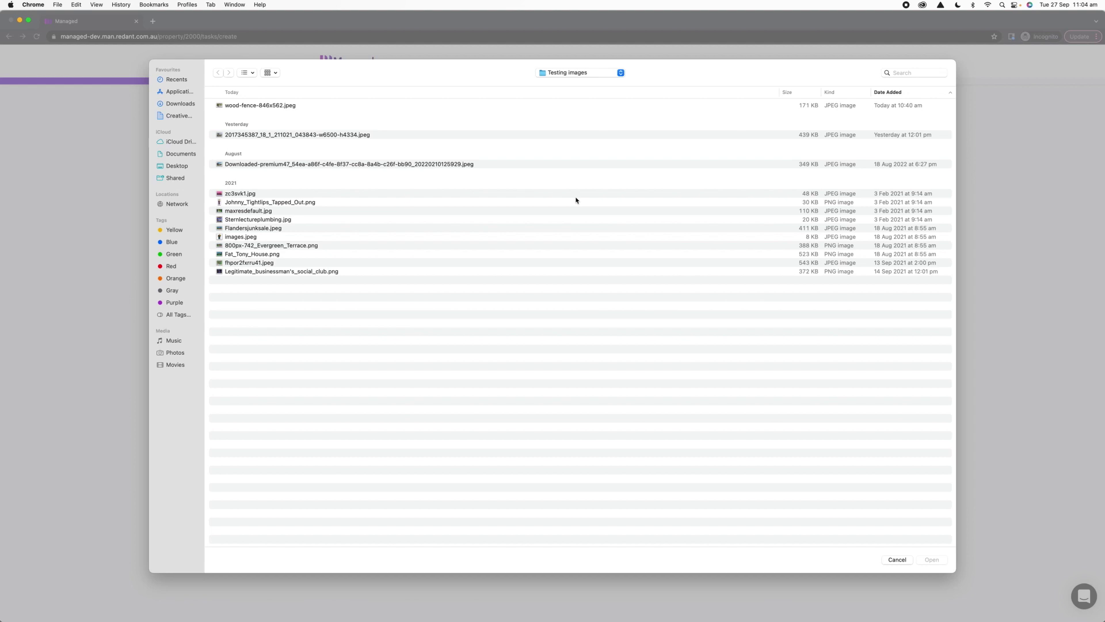
double_click(282, 106)
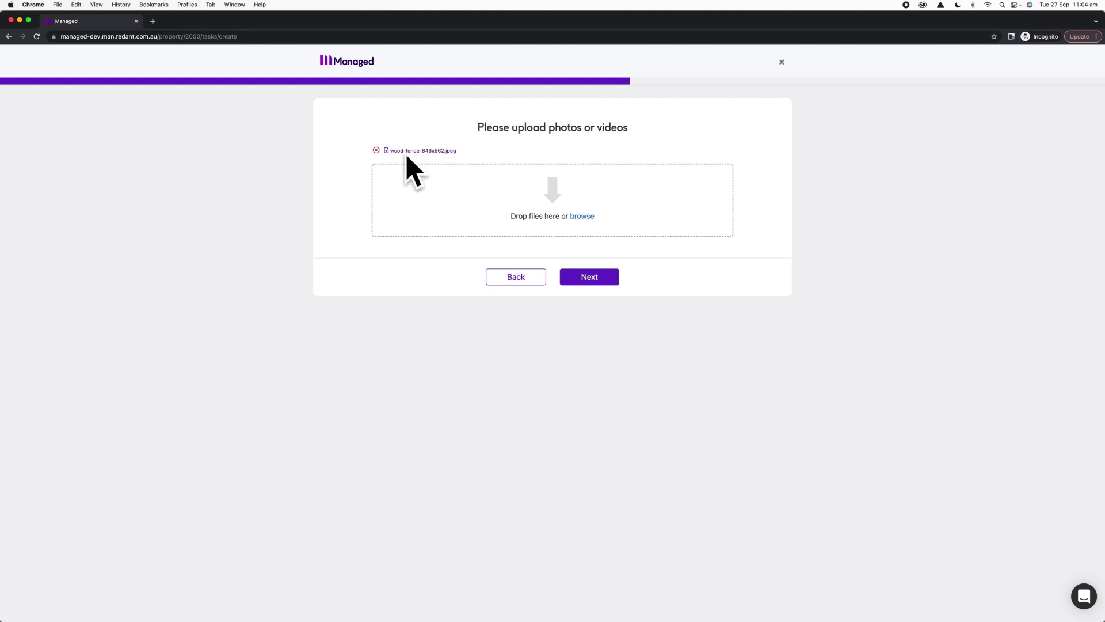
left_click(594, 284)
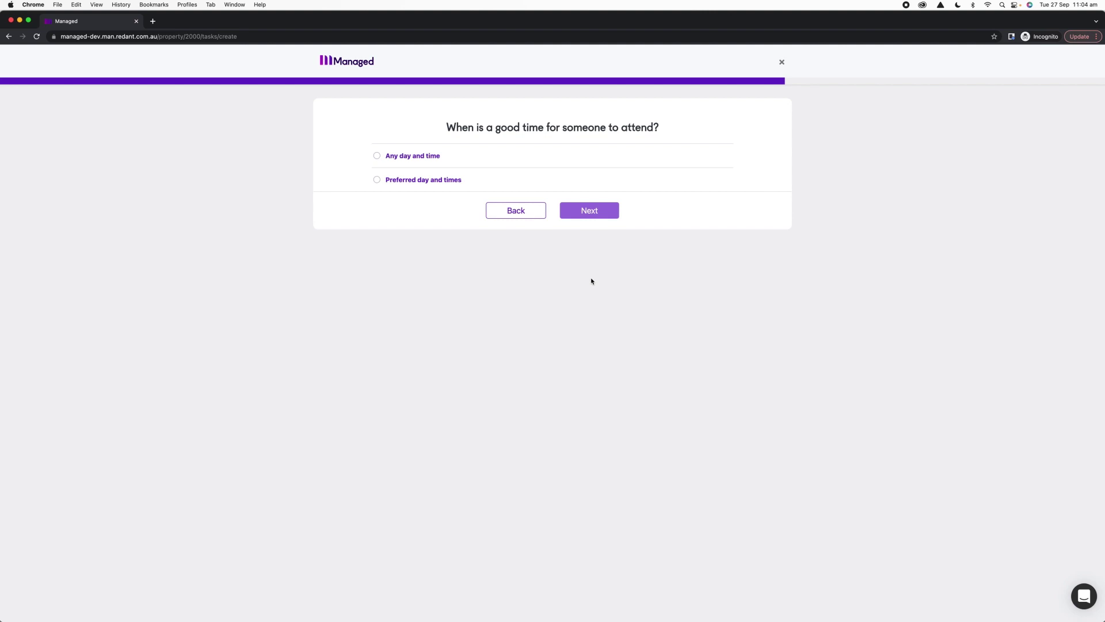
- Allow attendance at any day and time, then proceed to the tradie access question
left_click(386, 180)
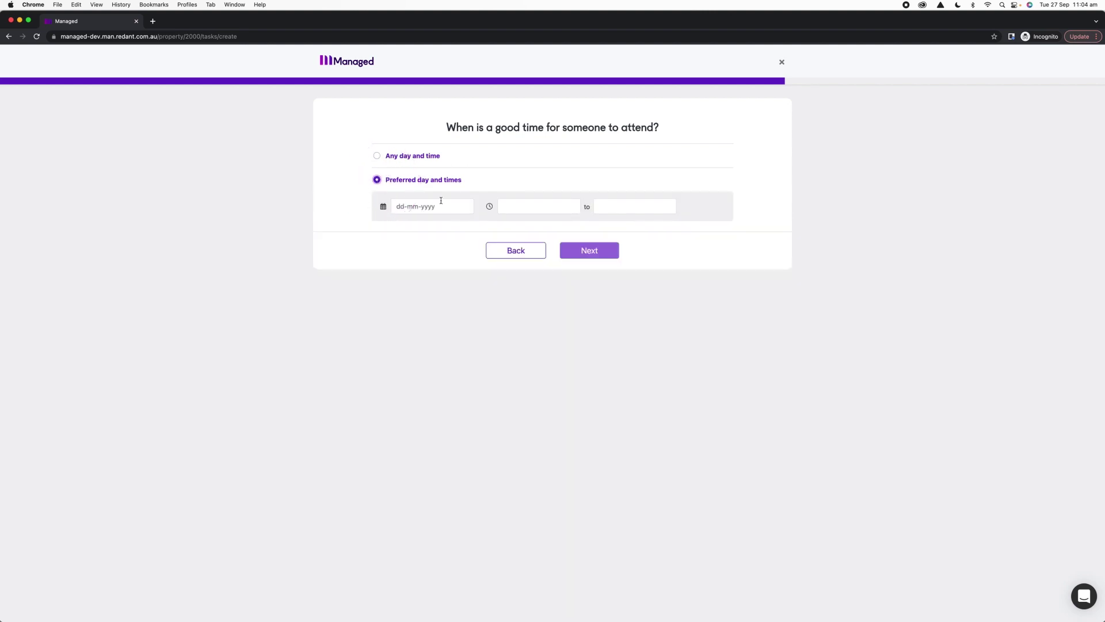
left_click(377, 156)
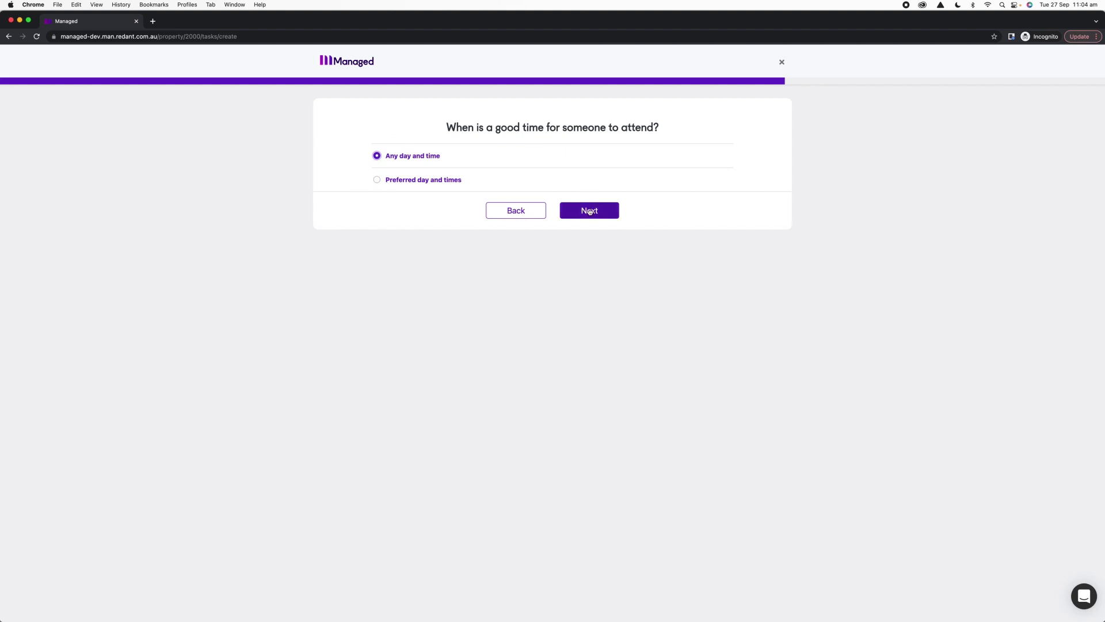
left_click(583, 211)
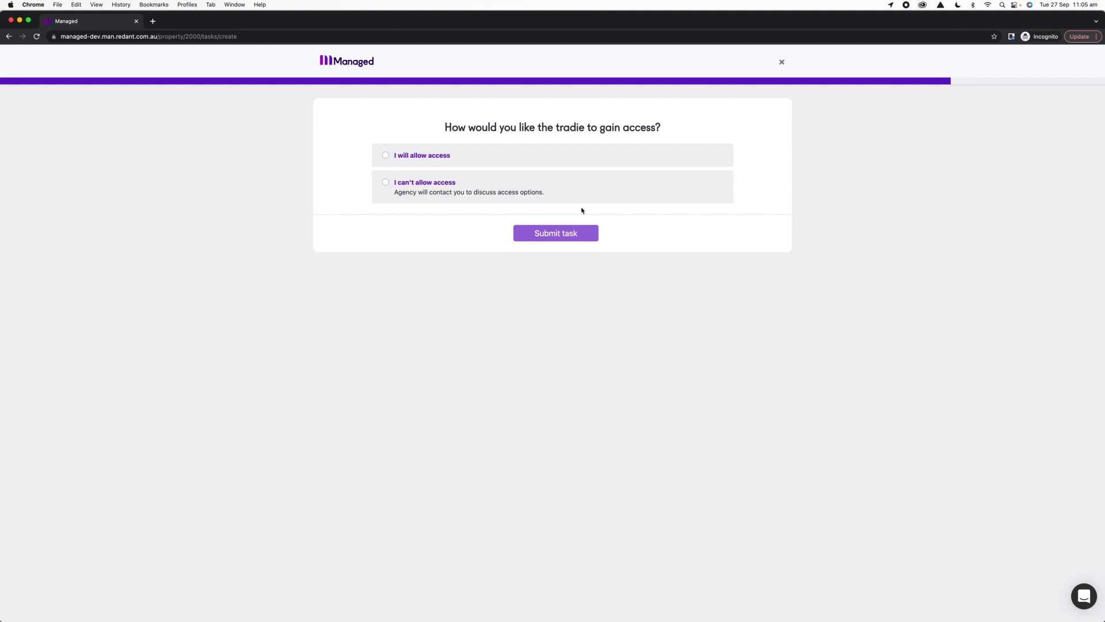
- Choose 'I will allow access', flag dogs on the premises, and submit the task
left_click(386, 155)
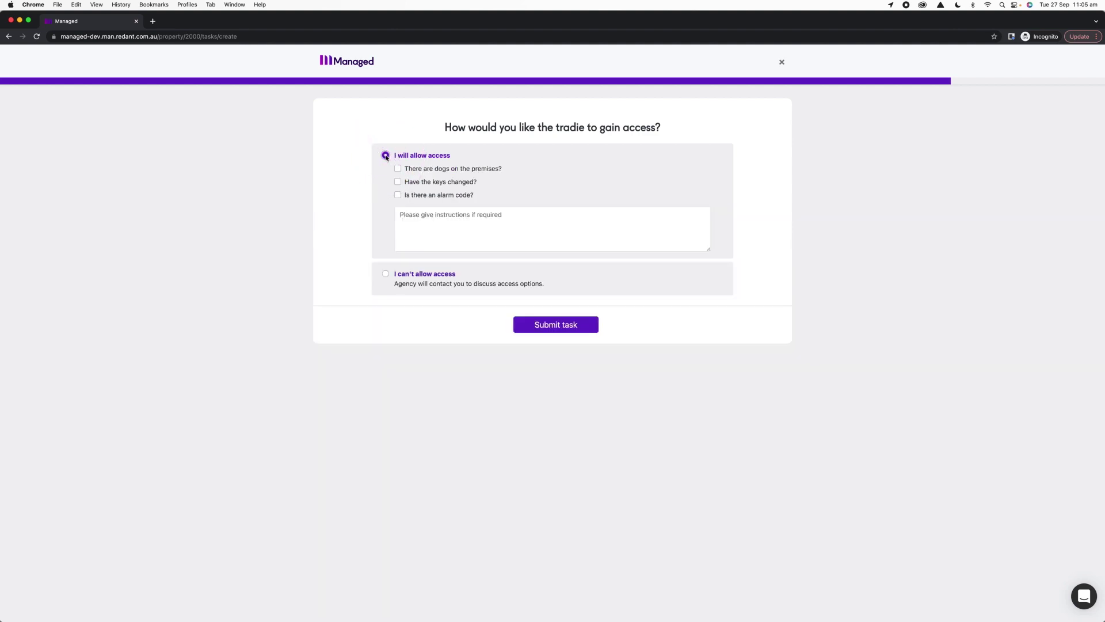
left_click(386, 273)
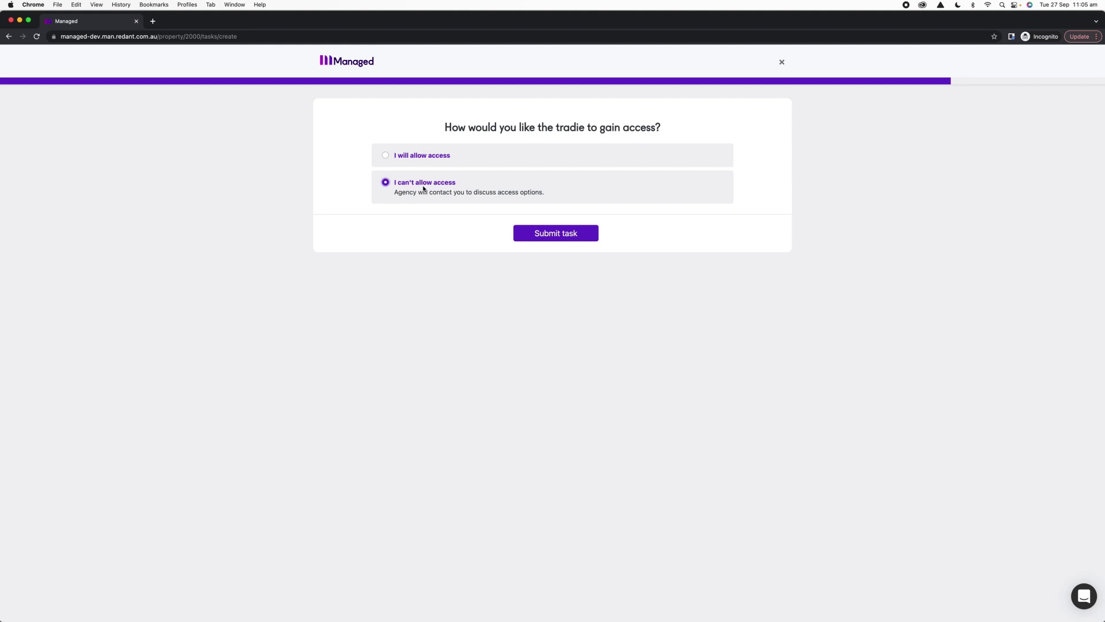
left_click(386, 156)
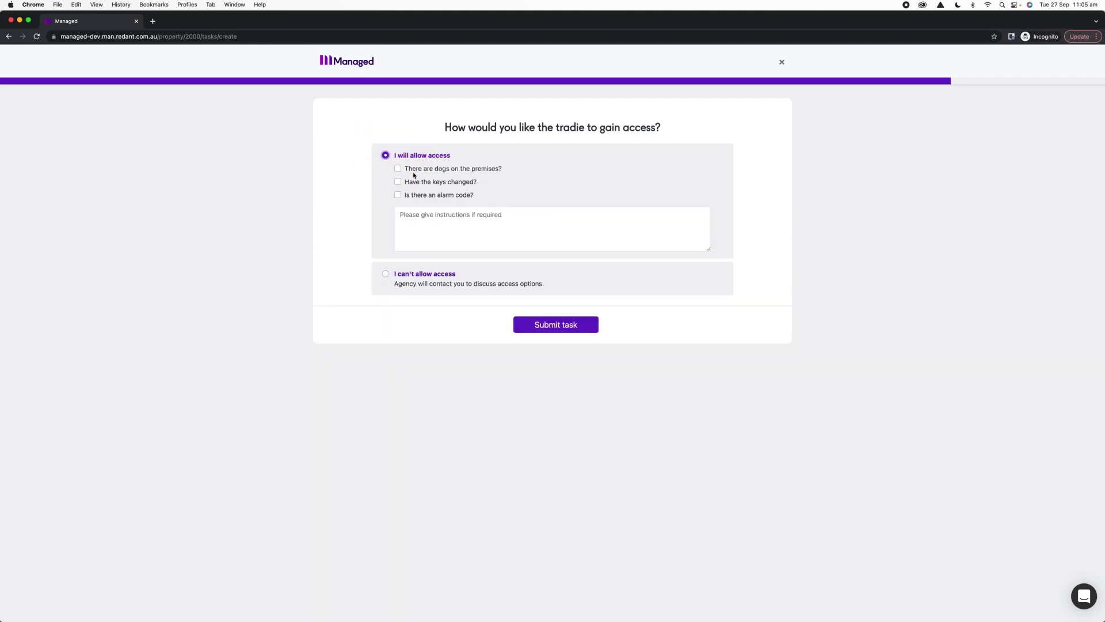
left_click(398, 168)
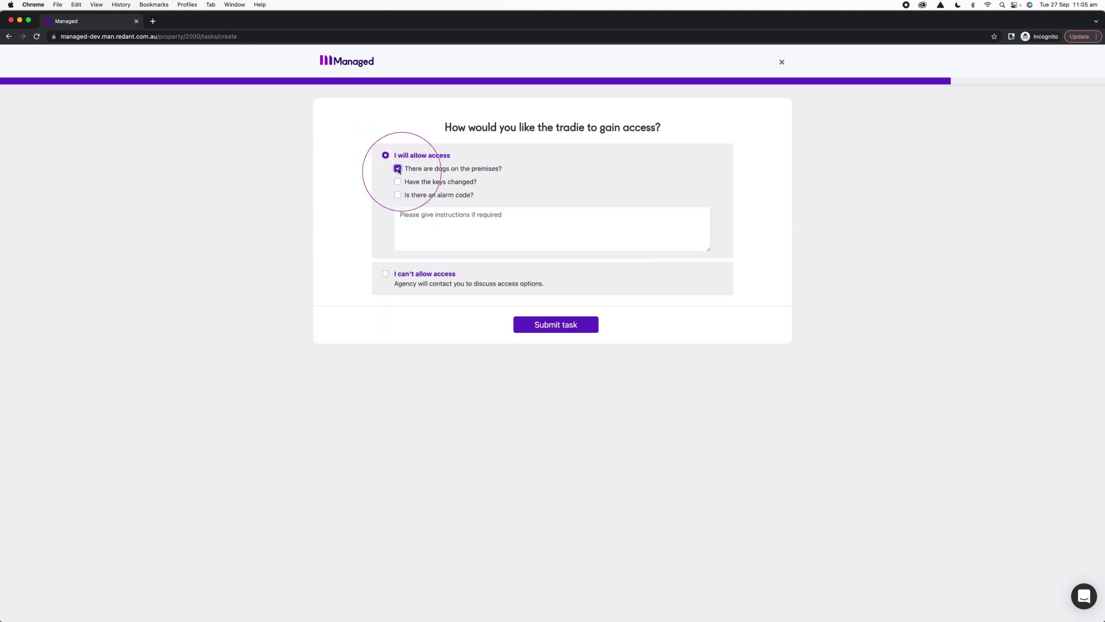
left_click(543, 324)
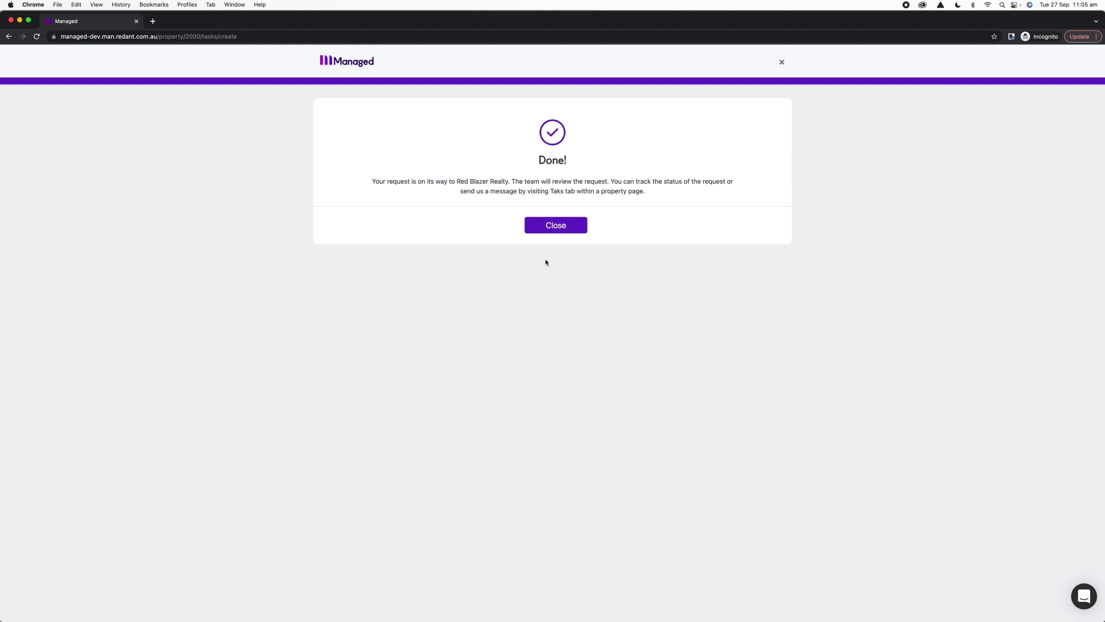
- Dismiss the Done confirmation and view the Broken Fence task's details
left_click(552, 223)
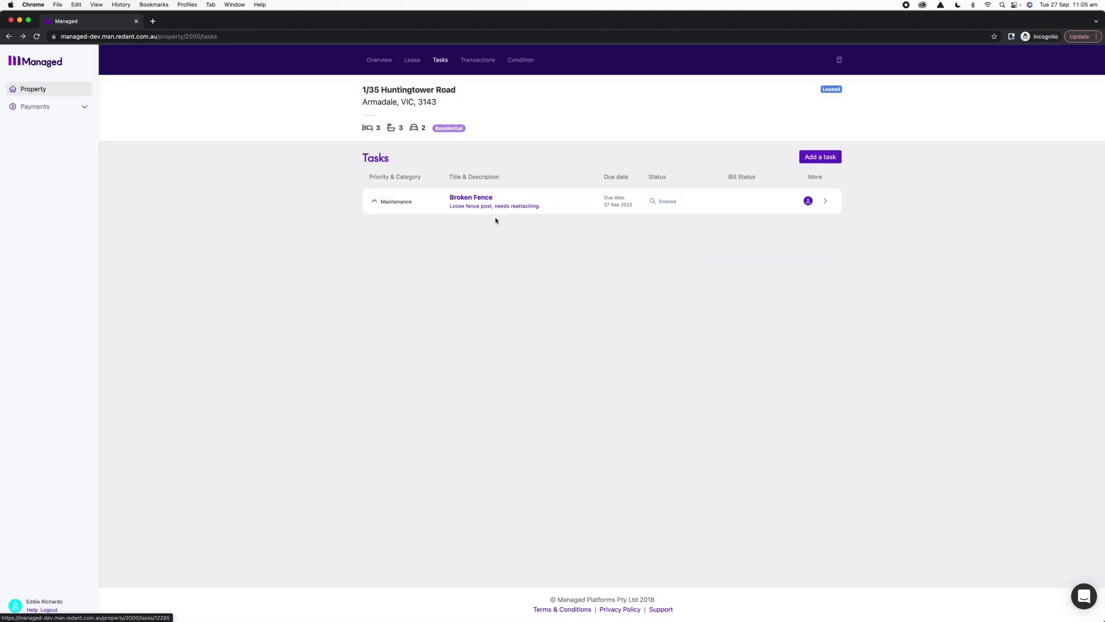
left_click(482, 202)
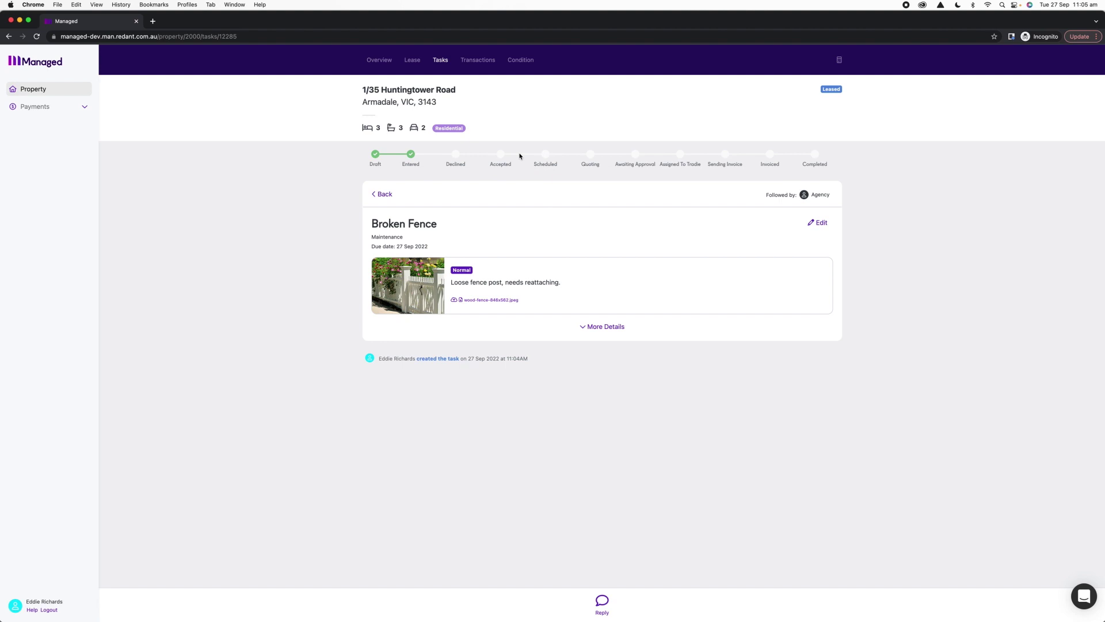
- Post the reply 'Any updates?' to the Broken Fence maintenance task
left_click(602, 601)
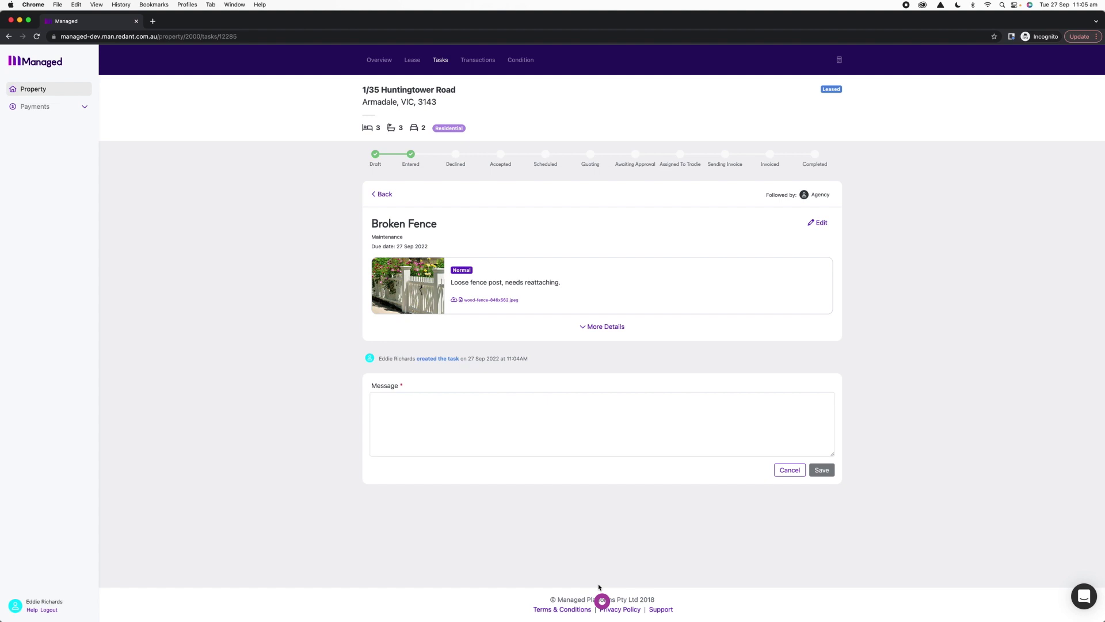
left_click(489, 424)
type("Any ")
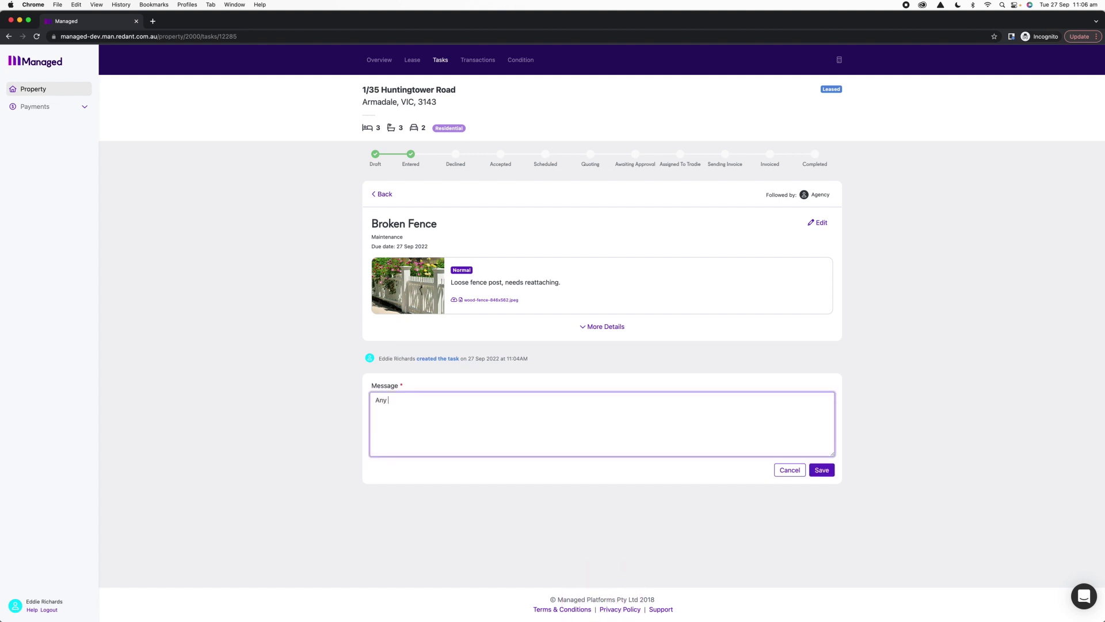
type("updates?")
left_click(822, 470)
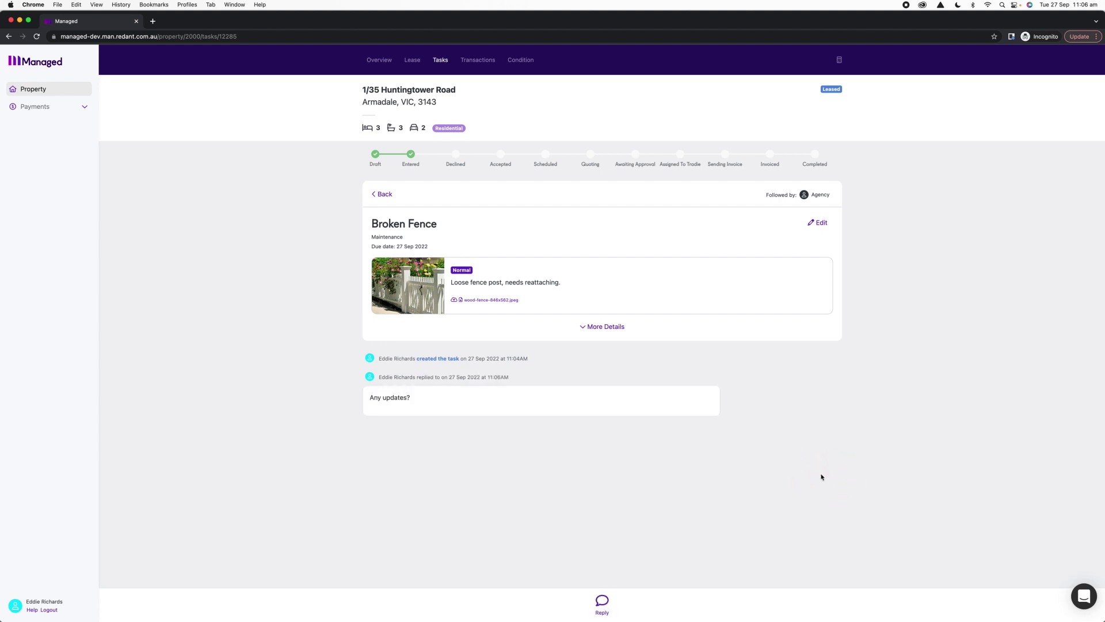